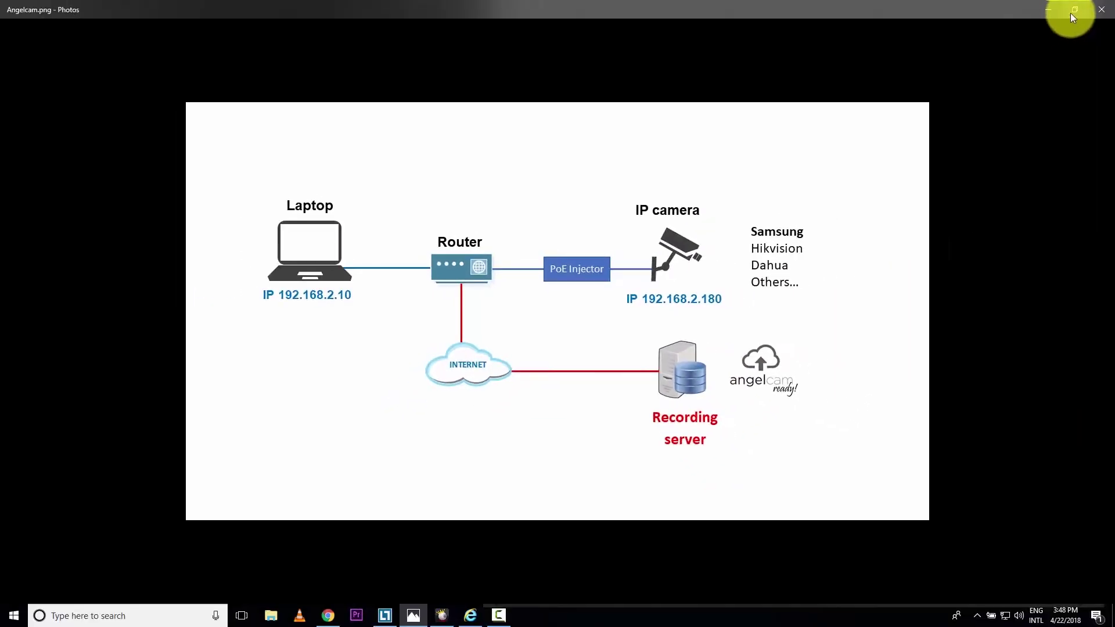
- Restore the Angelcam.png network diagram window to its normal, non-maximized size
left_click(1072, 12)
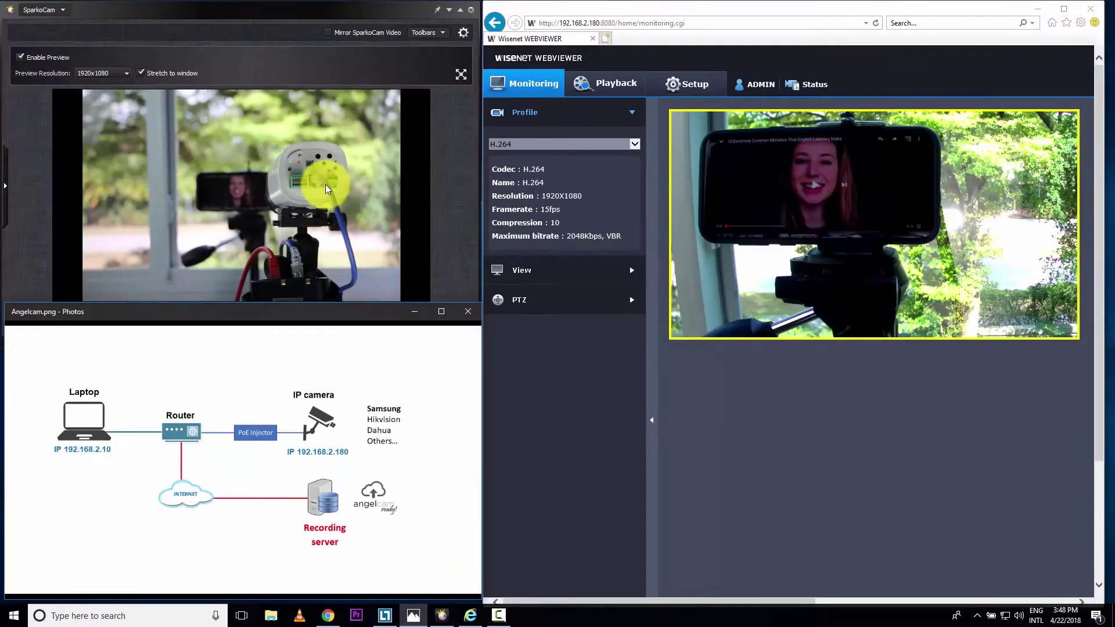
- Maximize SparkoCam's camera preview to inspect it, then restore it to its smaller window
left_click(461, 10)
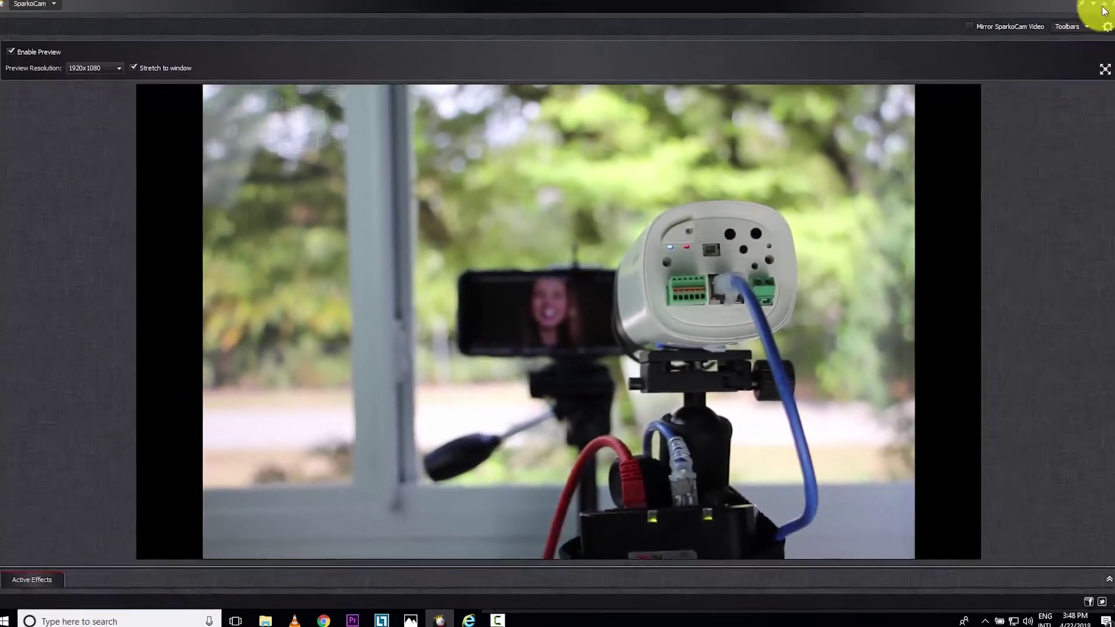
left_click(1096, 13)
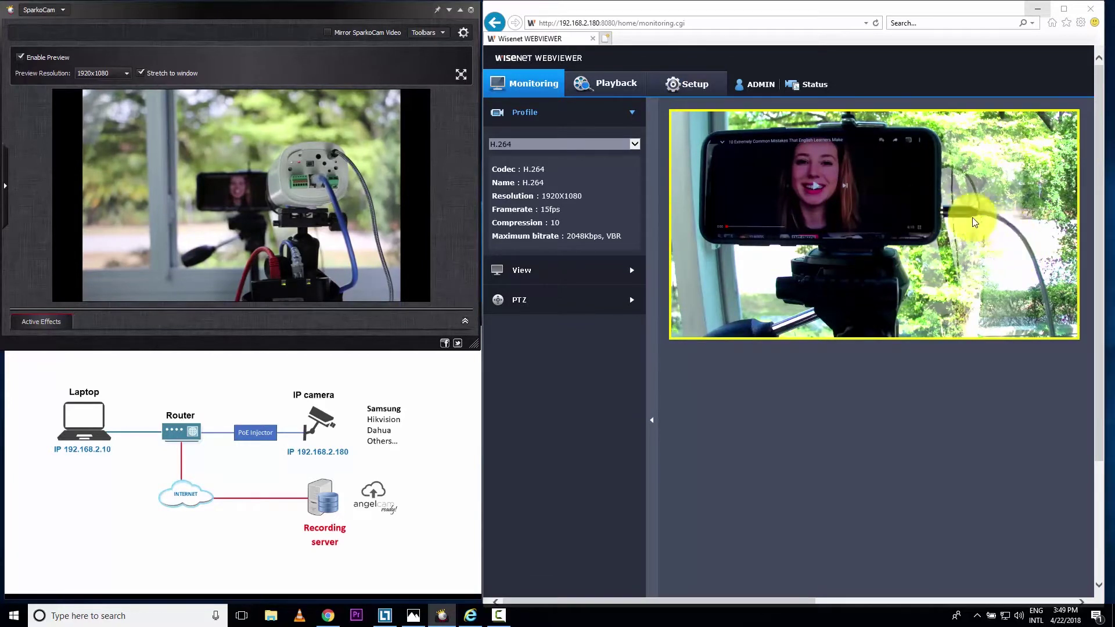
- In Audio setup, set the audio input Source to Line and Gain to 5, and apply
left_click(697, 90)
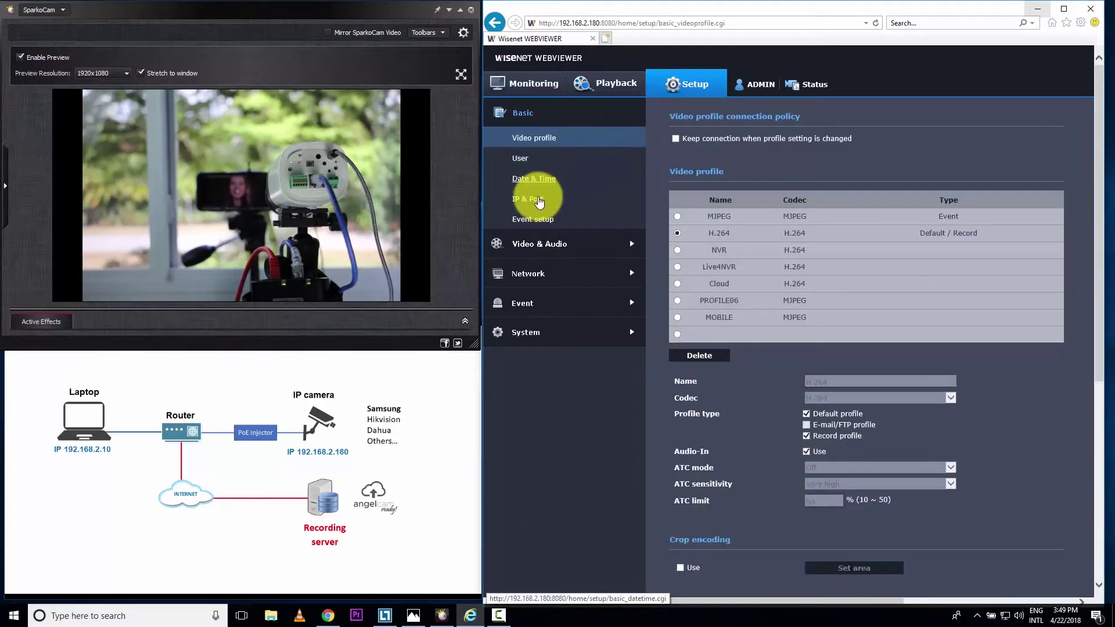
left_click(584, 245)
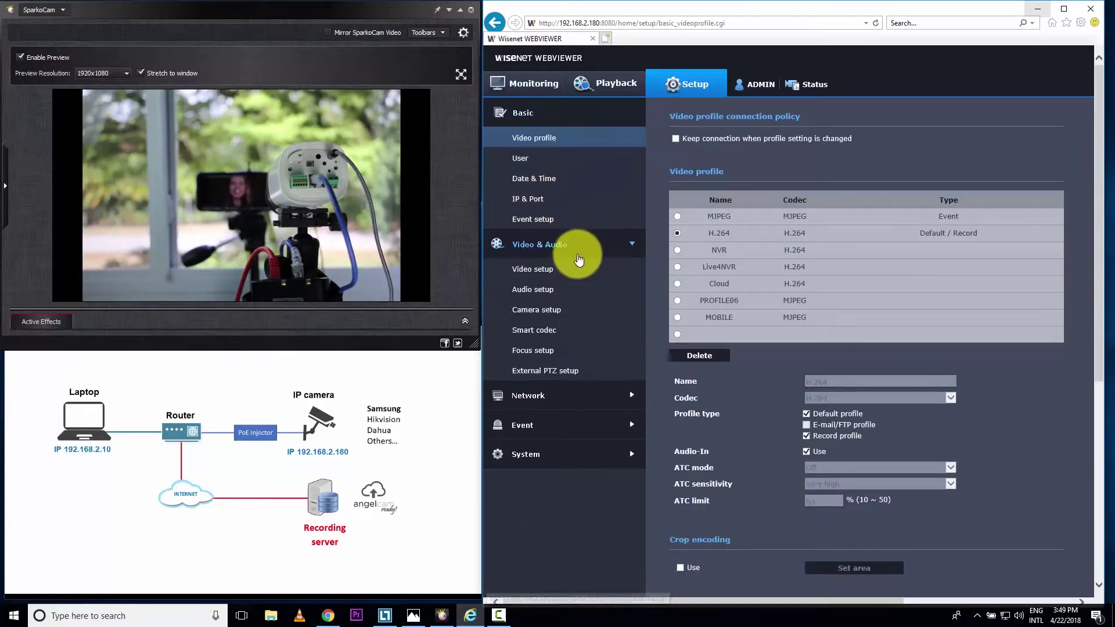
left_click(547, 293)
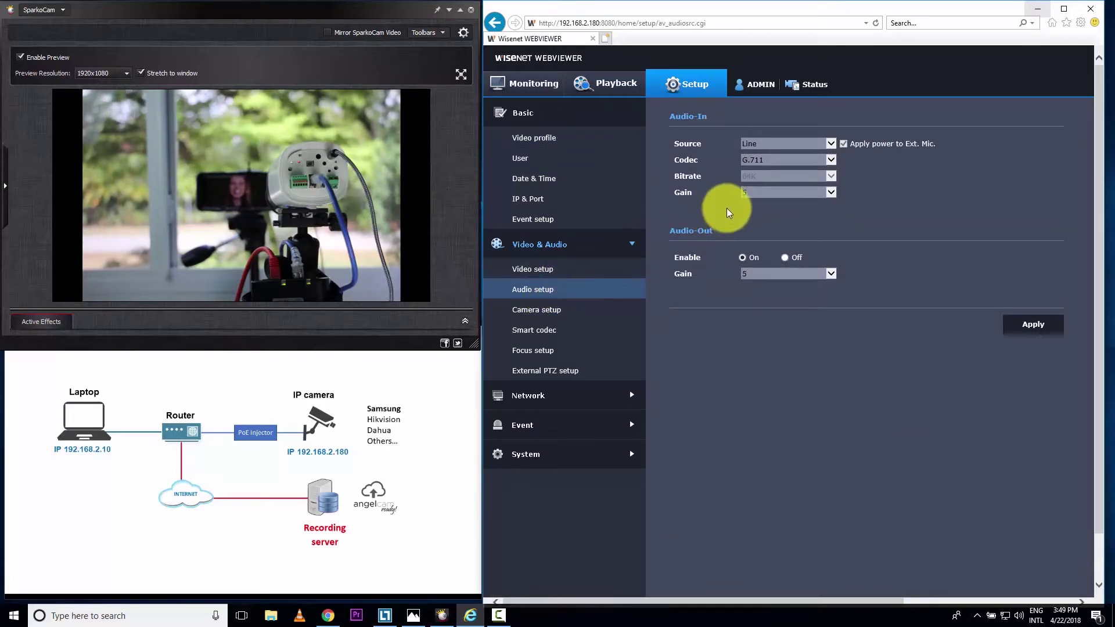
left_click(829, 143)
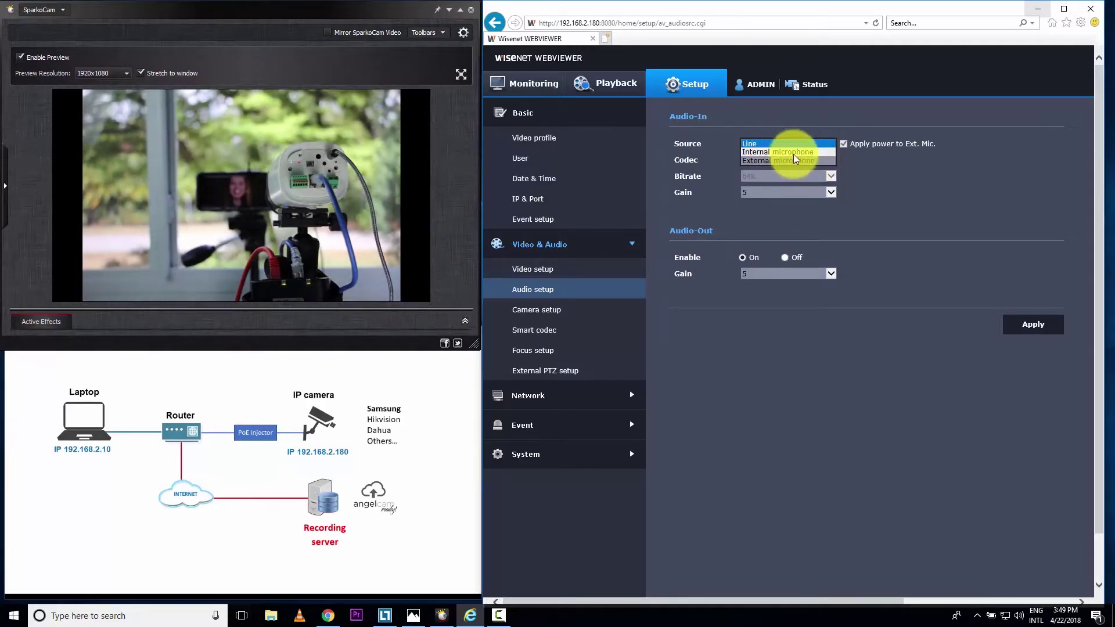
left_click(762, 144)
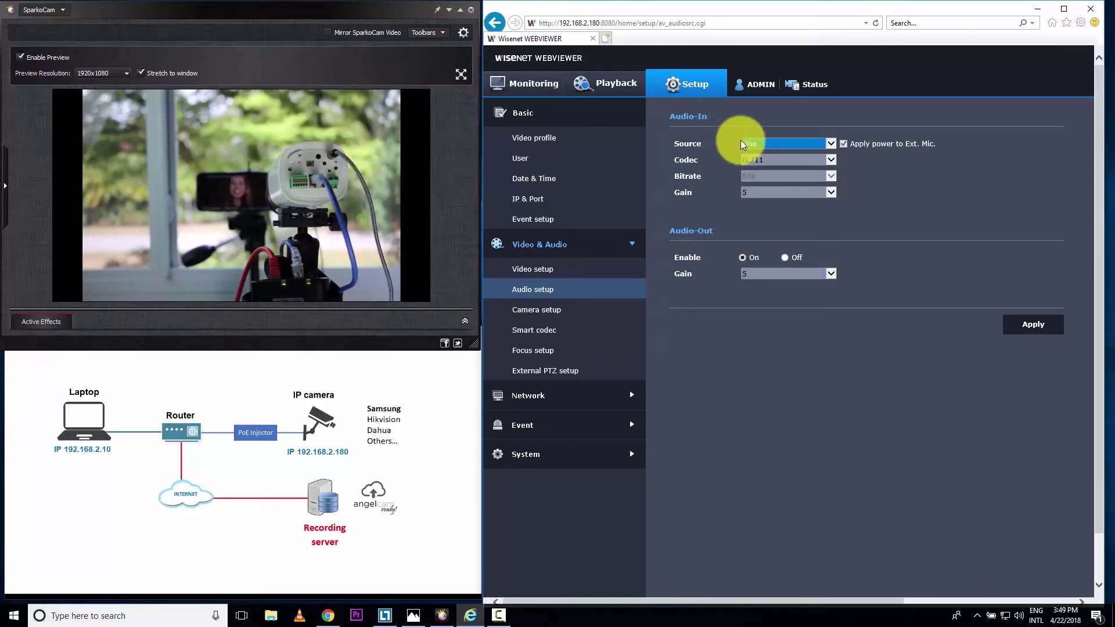
left_click(832, 192)
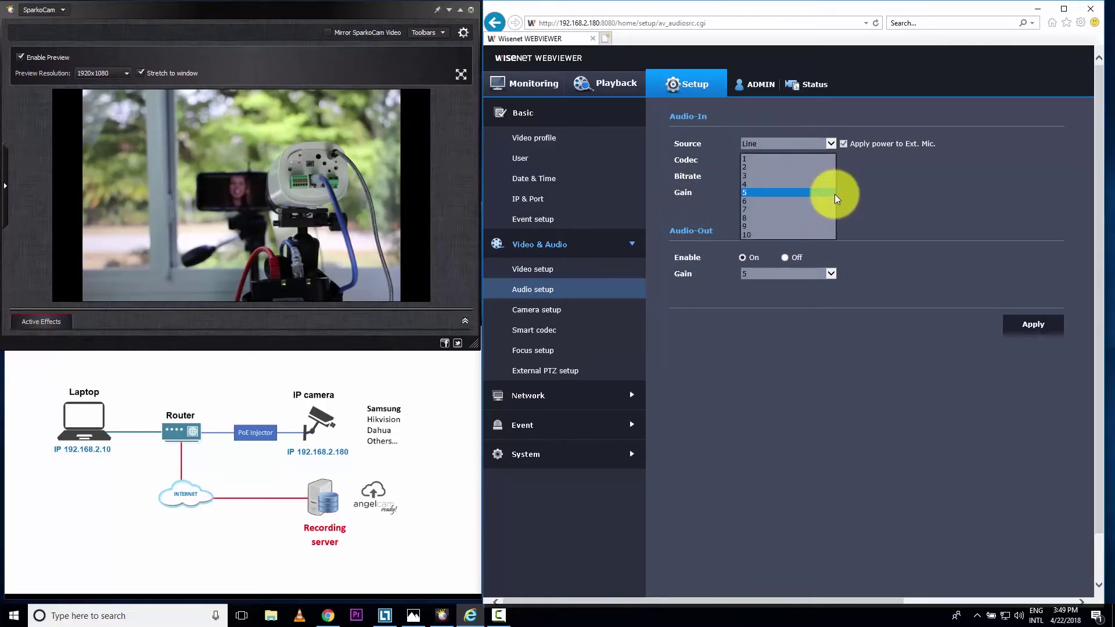
left_click(748, 194)
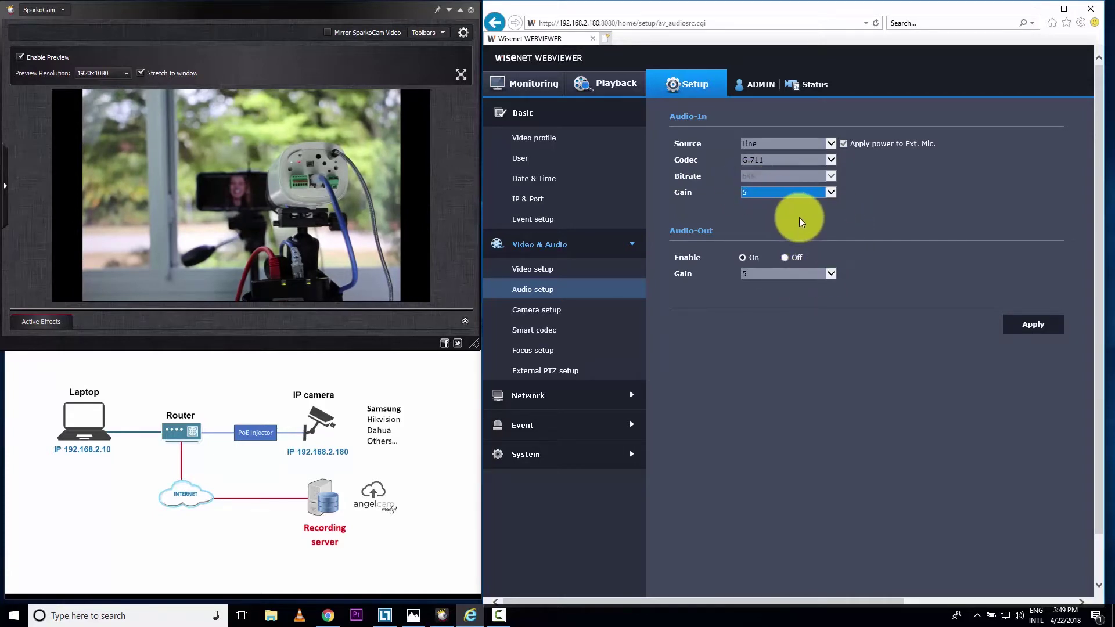
left_click(1022, 321)
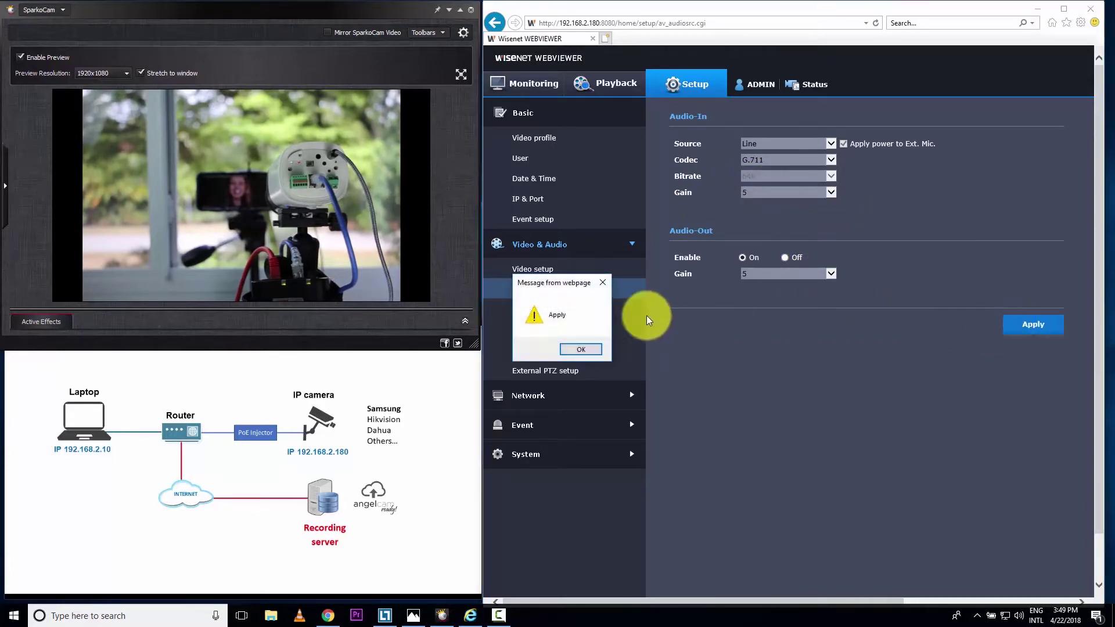
left_click(587, 349)
- Return to the Monitoring live view, then minimize the camera web viewer to reveal Angelcam
left_click(553, 91)
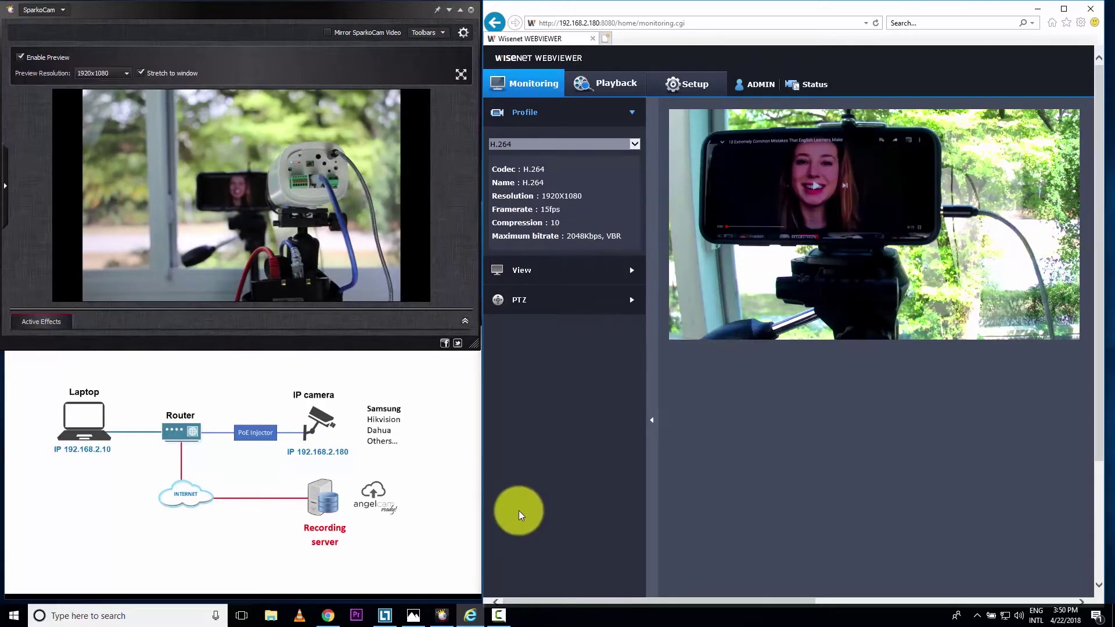
left_click(747, 321)
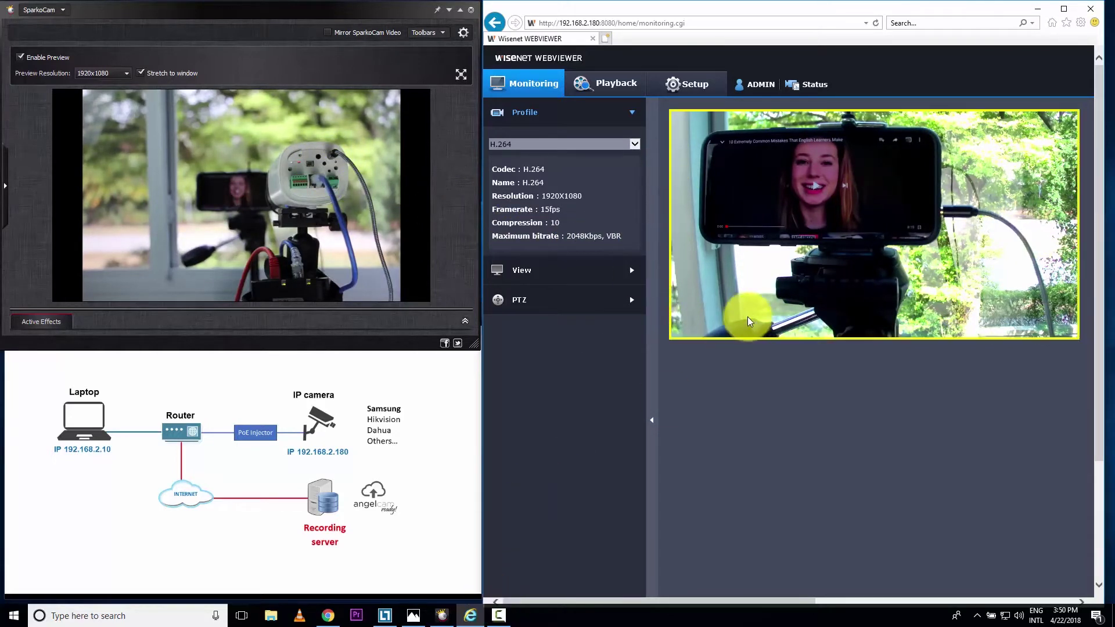
left_click(1036, 9)
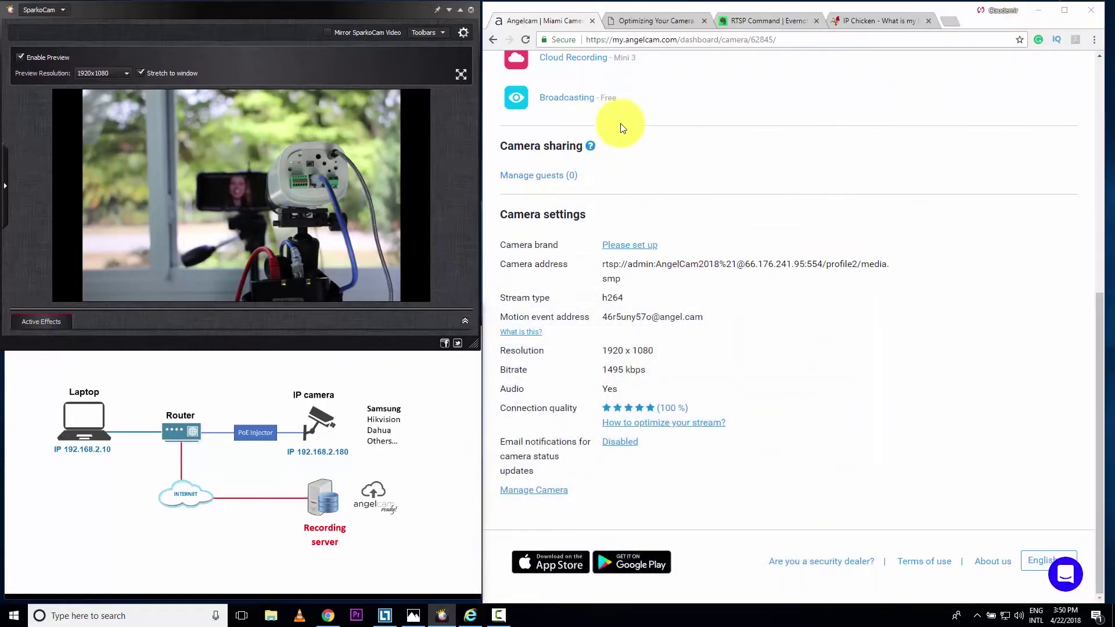
- Confirm the Miami Camera settings show Audio: Yes, then scroll up to the player
left_click(614, 390)
left_click_drag(601, 389, 625, 394)
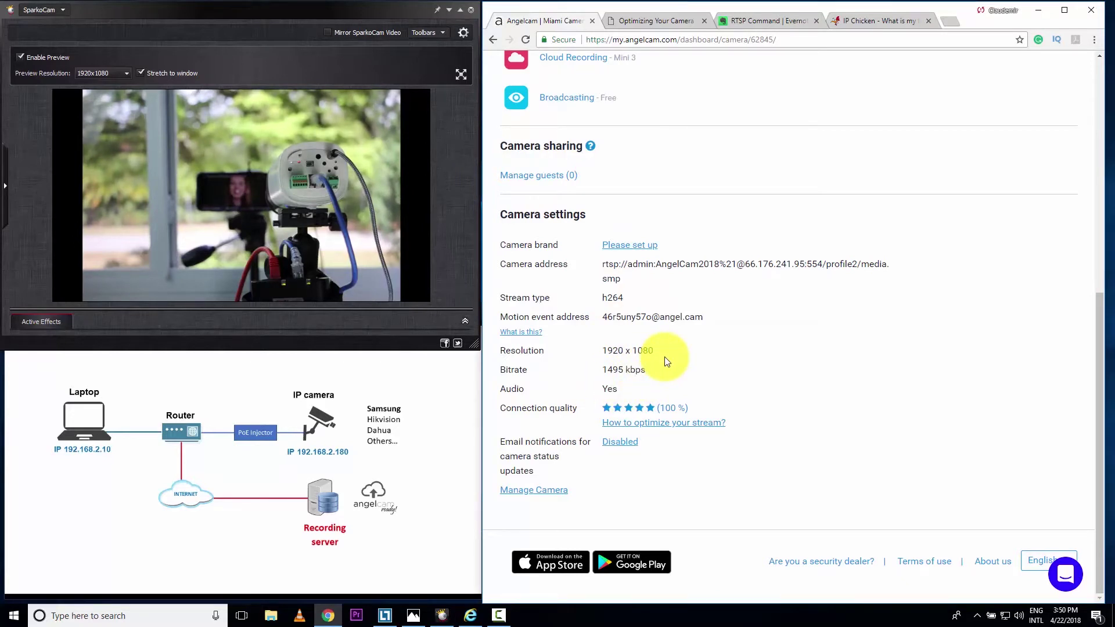
scroll(666, 361, "up", 7)
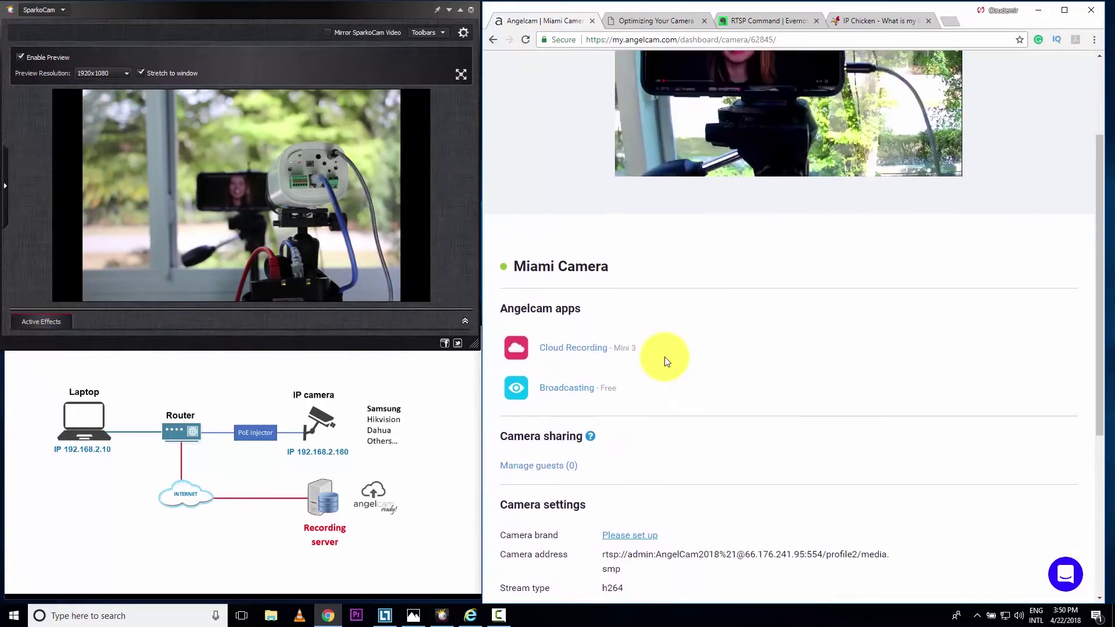
mouse_move(749, 200)
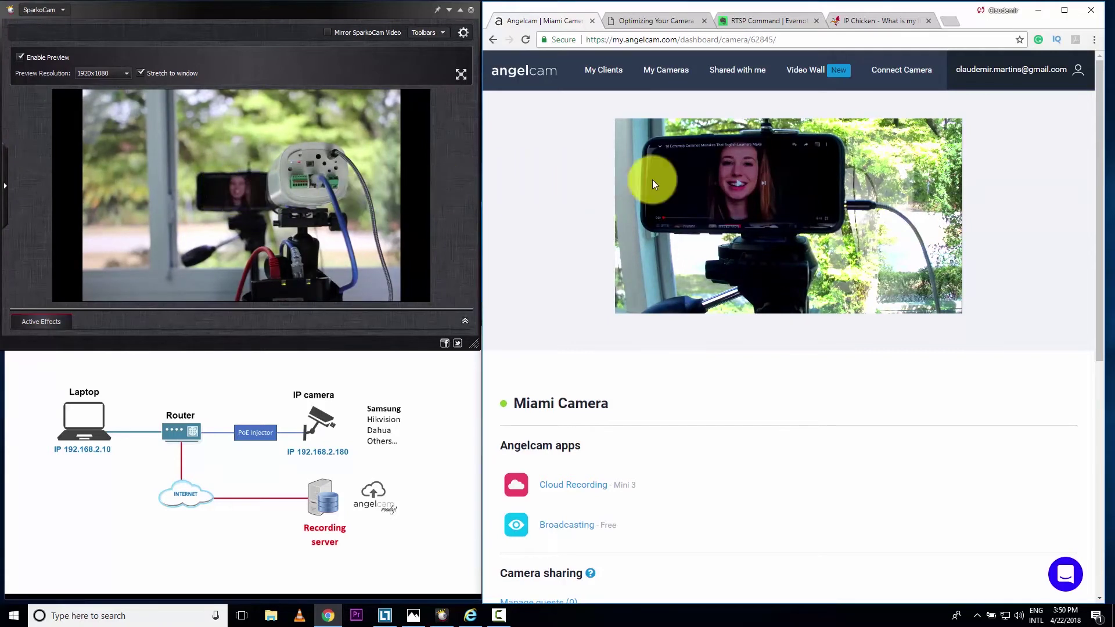
mouse_move(717, 166)
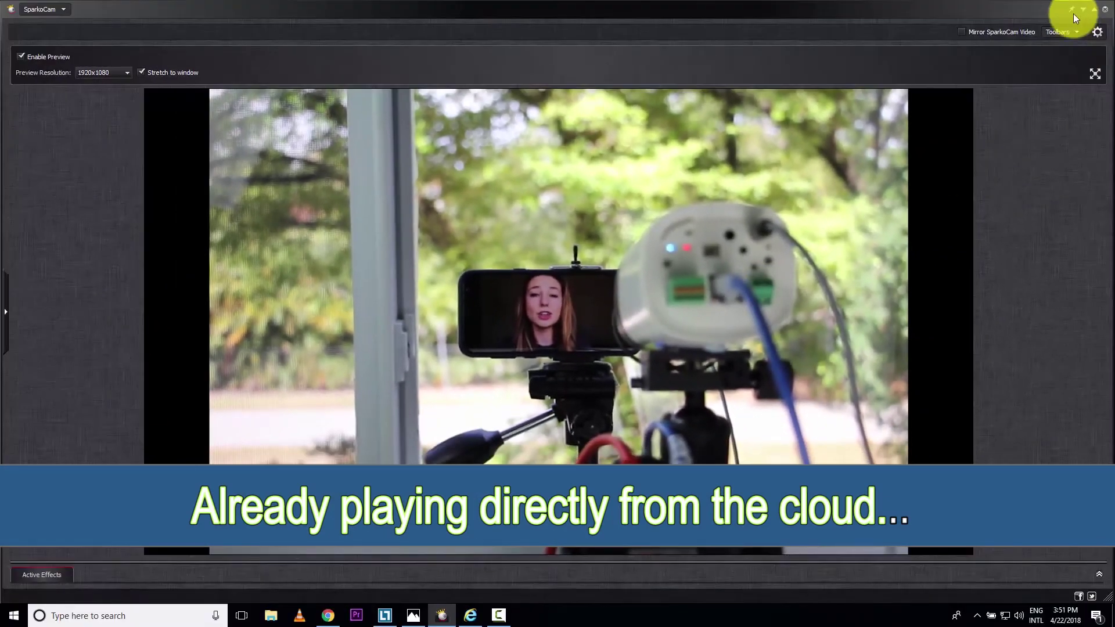
- Restore SparkoCam's preview to its smaller window beside the Angelcam live stream
left_click(1070, 10)
mouse_move(748, 193)
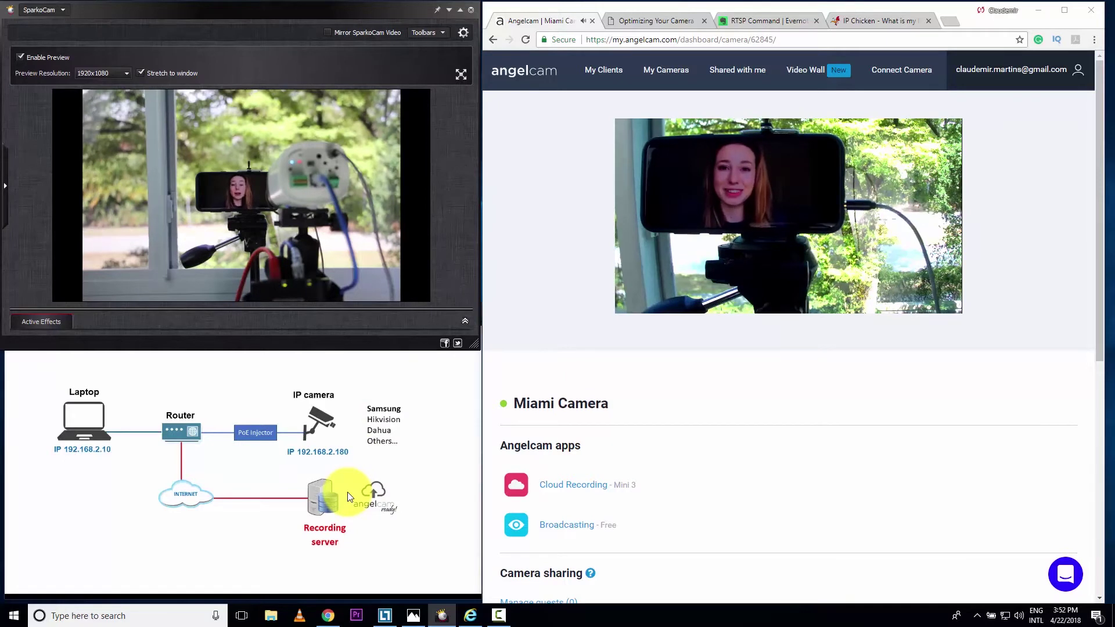
mouse_move(618, 204)
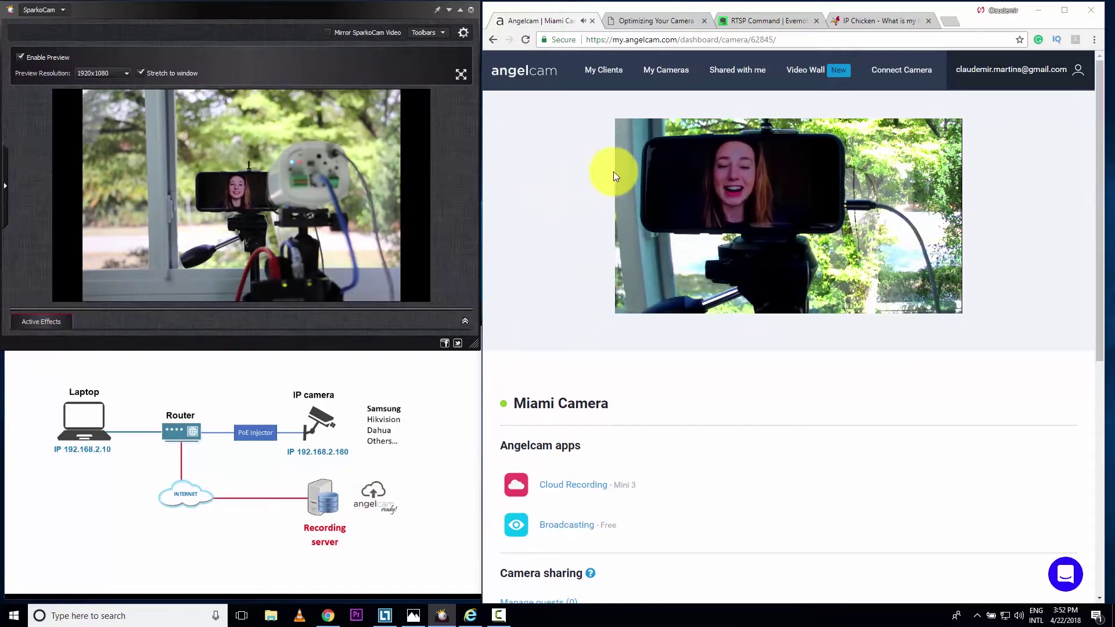
mouse_move(650, 182)
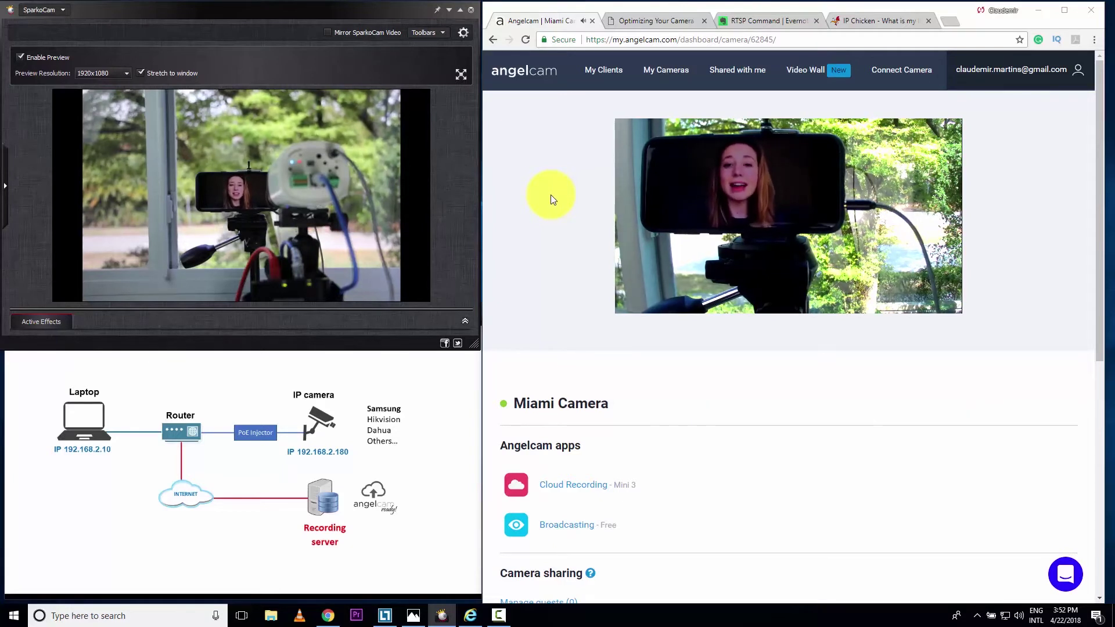
scroll(551, 194, "down", 1)
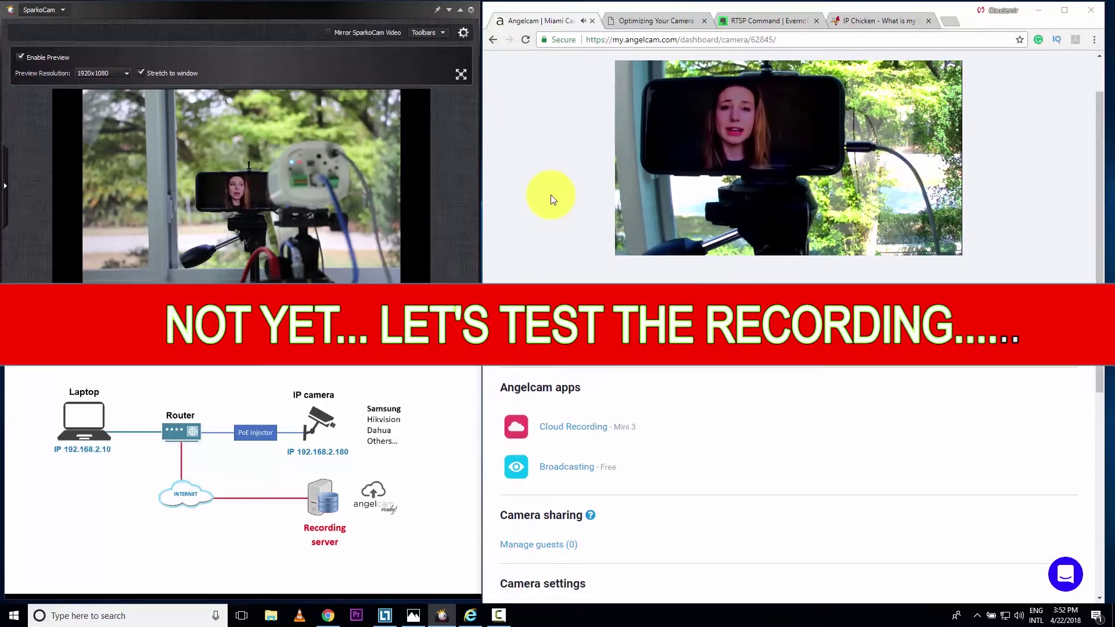
scroll(551, 194, "up", 1)
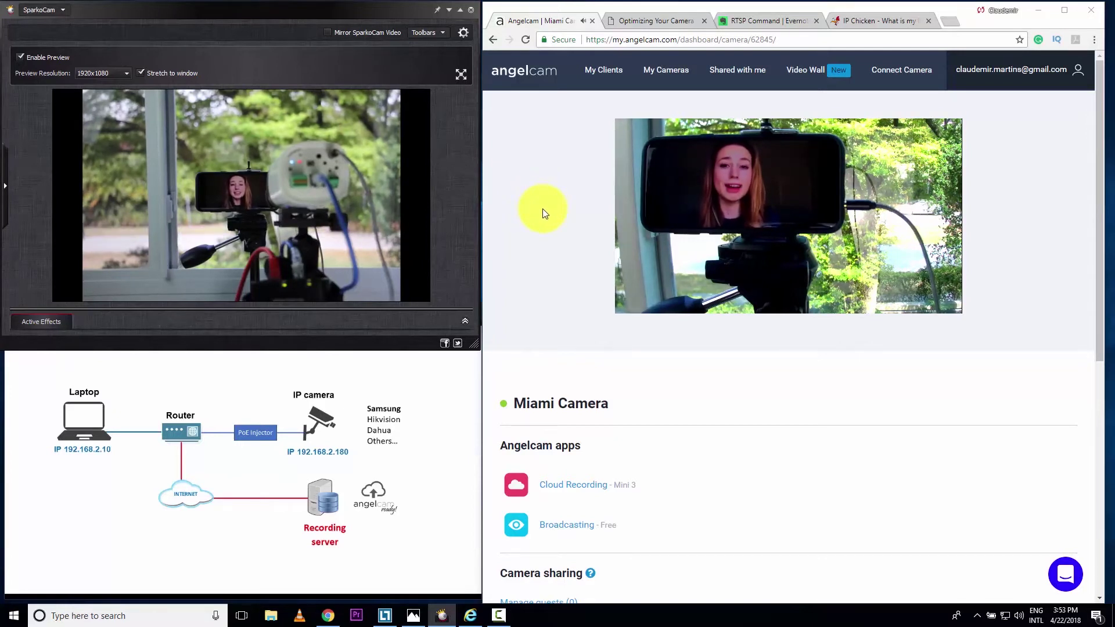
mouse_move(684, 236)
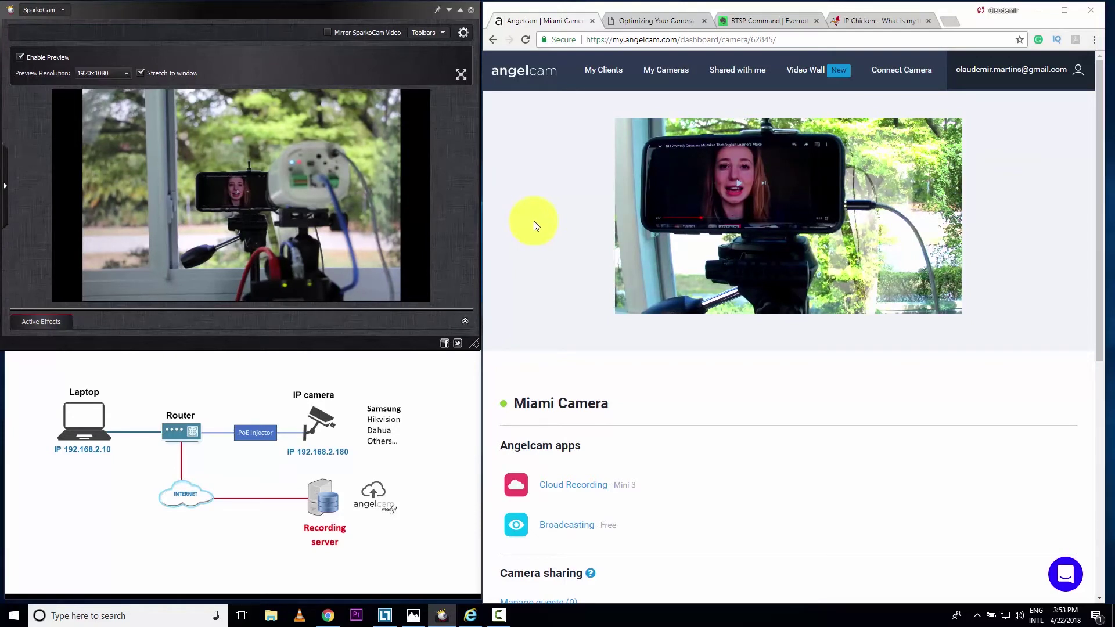
scroll(588, 331, "down", 1)
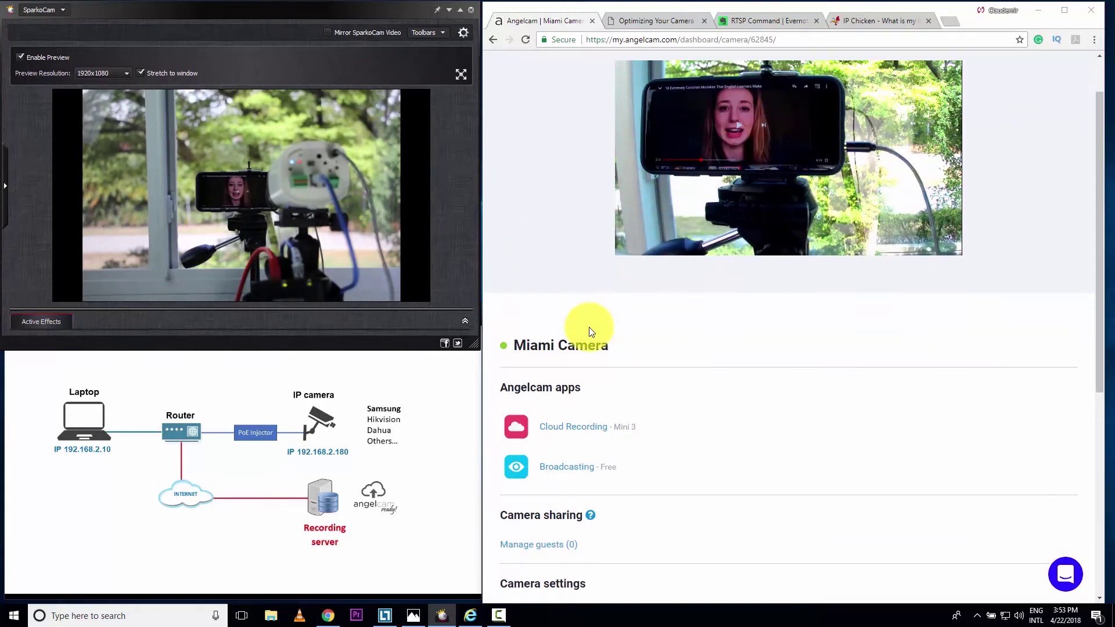
scroll(591, 331, "down", 1)
scroll(593, 323, "up", 2)
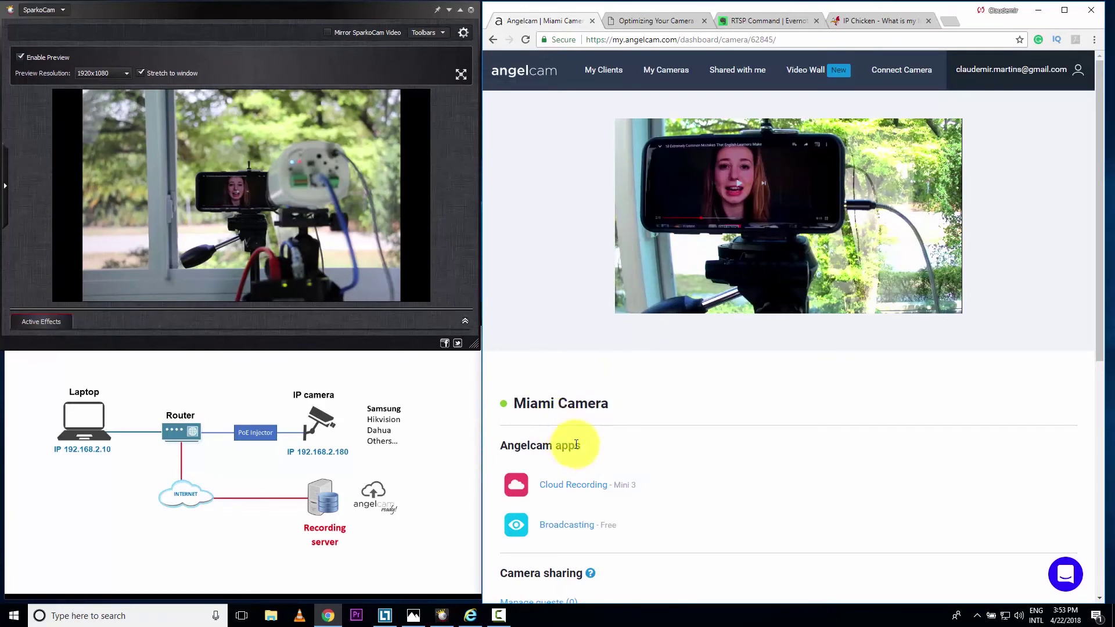
- From Cloud Recording, create an instant clip of the Miami Camera and save it with the default name
left_click(578, 491)
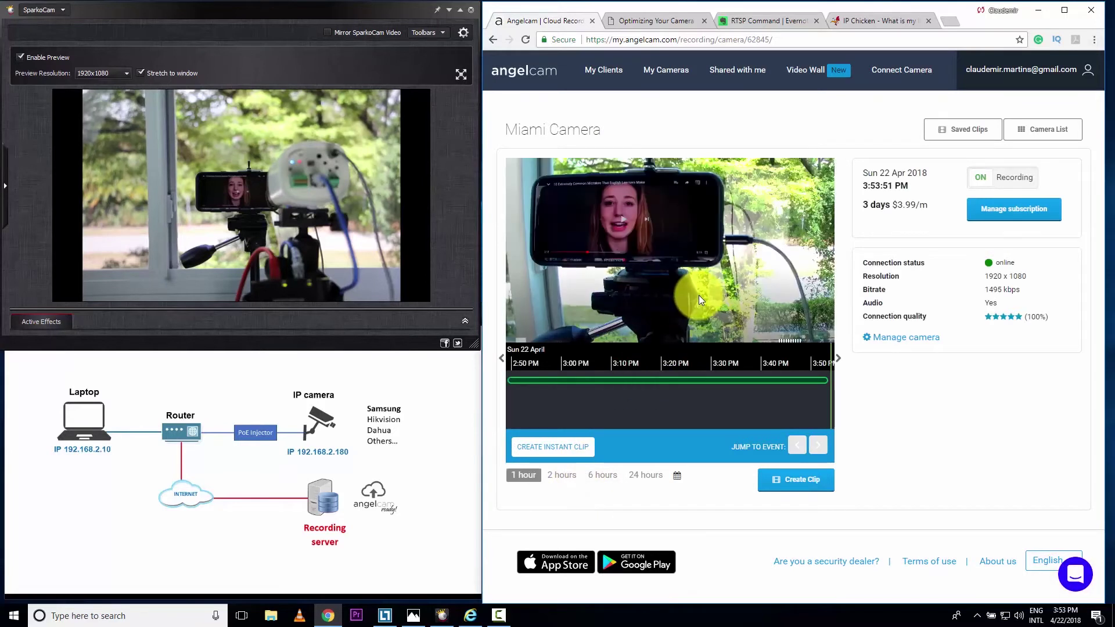
left_click(582, 378)
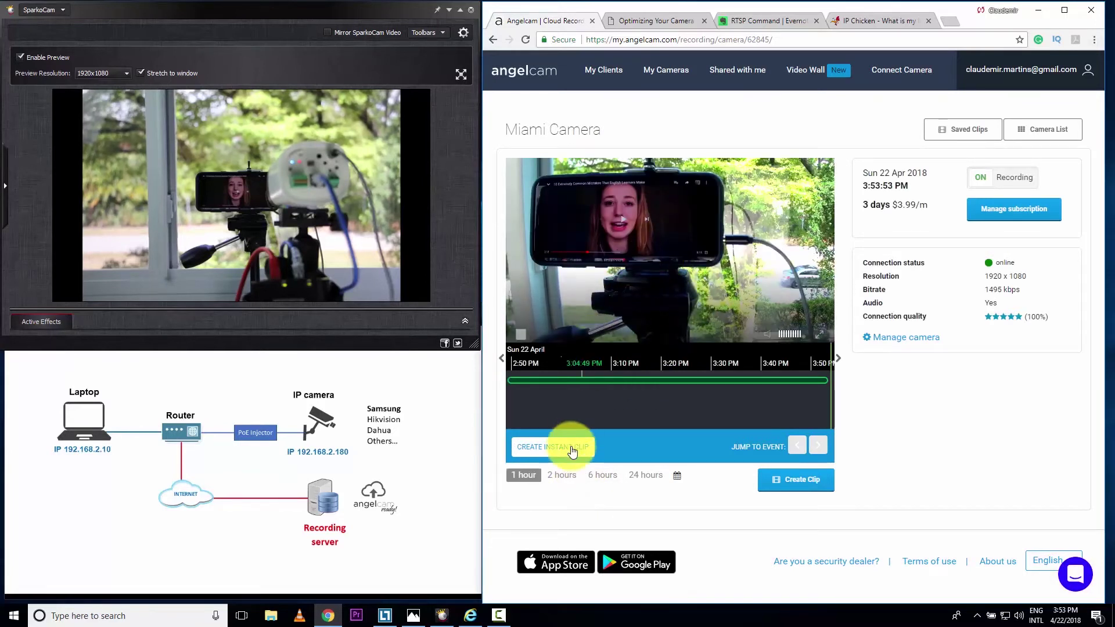
left_click(568, 451)
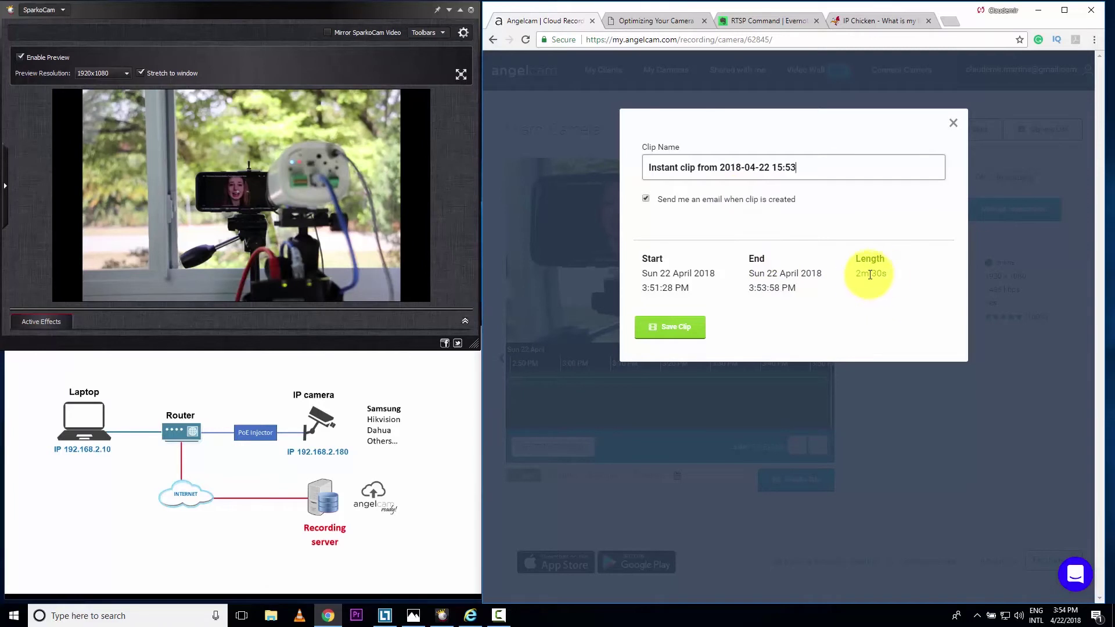
left_click(675, 329)
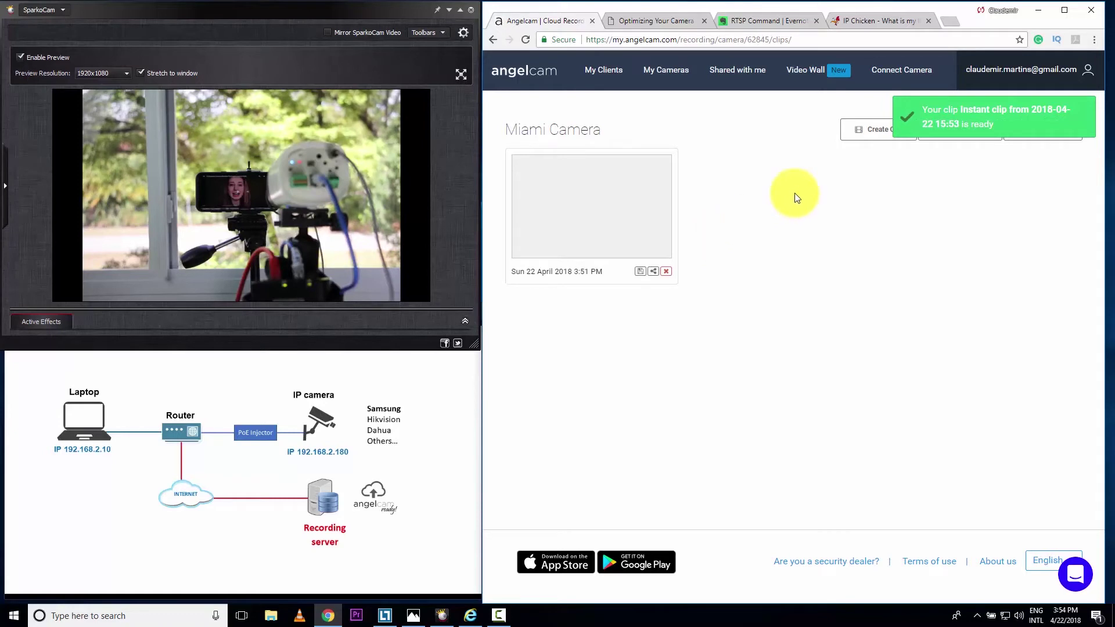
- Dismiss the clip-ready notice and download the 3:51 PM instant clip as an .mp4 file
left_click(1037, 121)
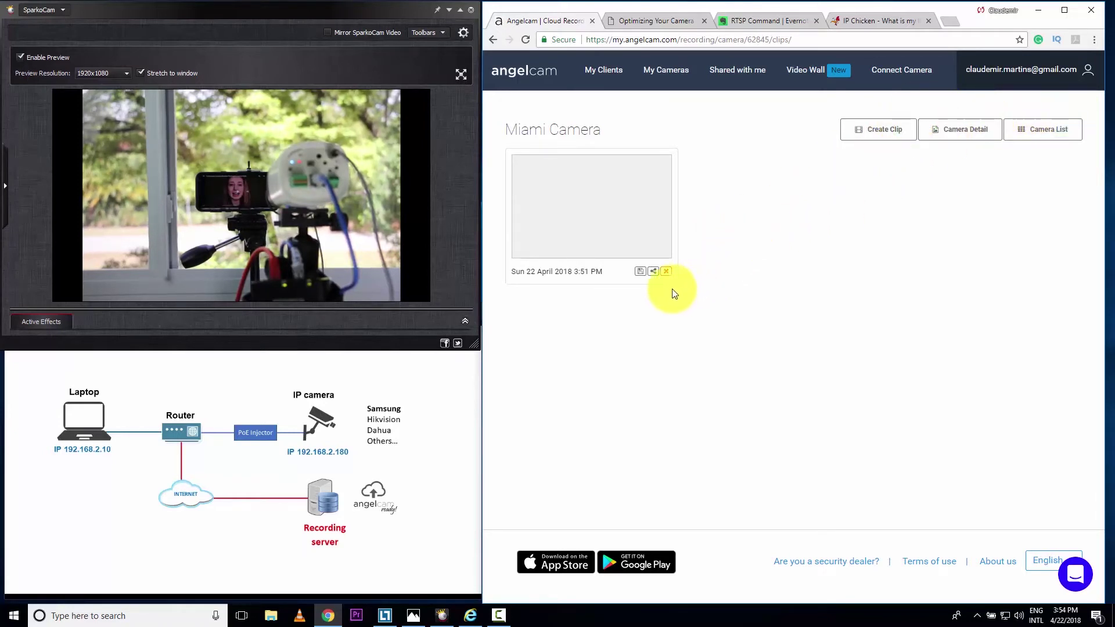
left_click(640, 273)
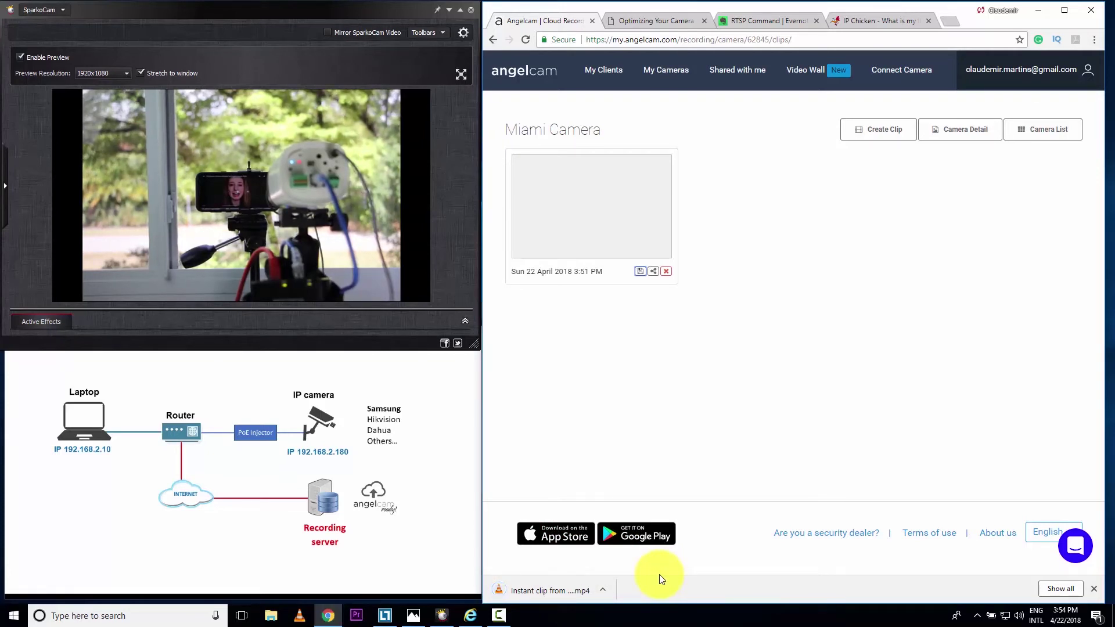
- Play the downloaded Instant clip .mp4 in VLC, pause at 00:51, and un-maximize the player
left_click(568, 591)
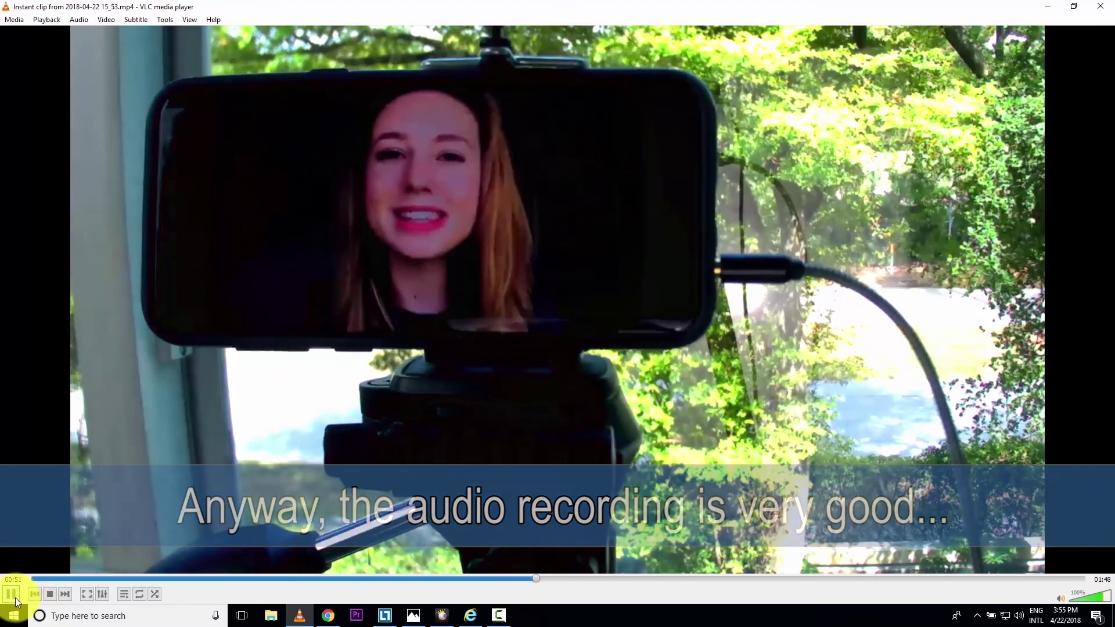
left_click(14, 597)
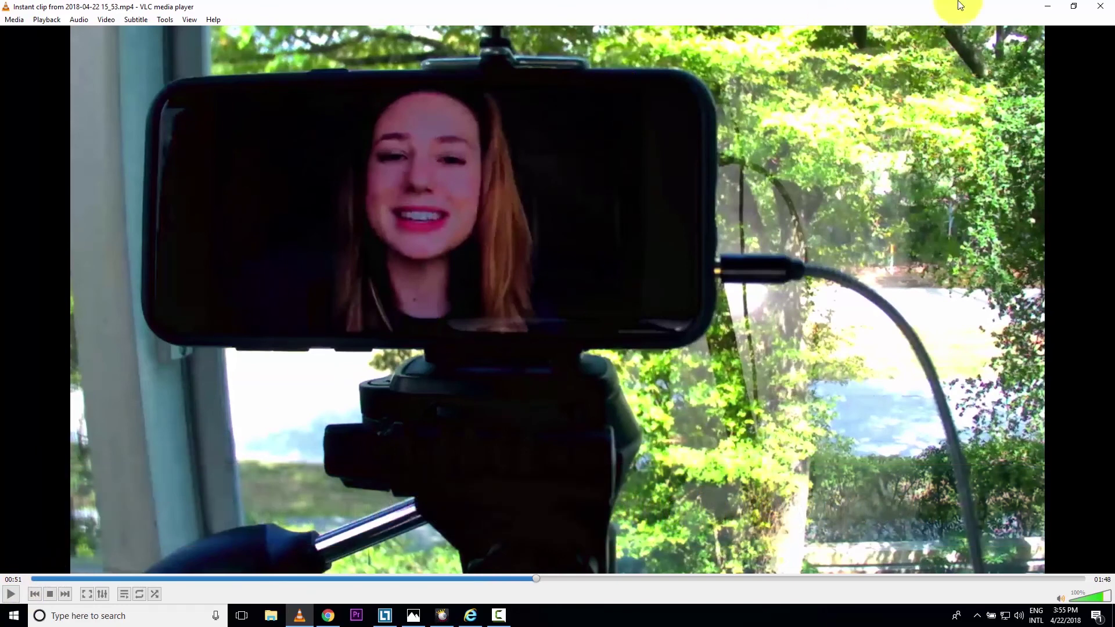
left_click(1074, 5)
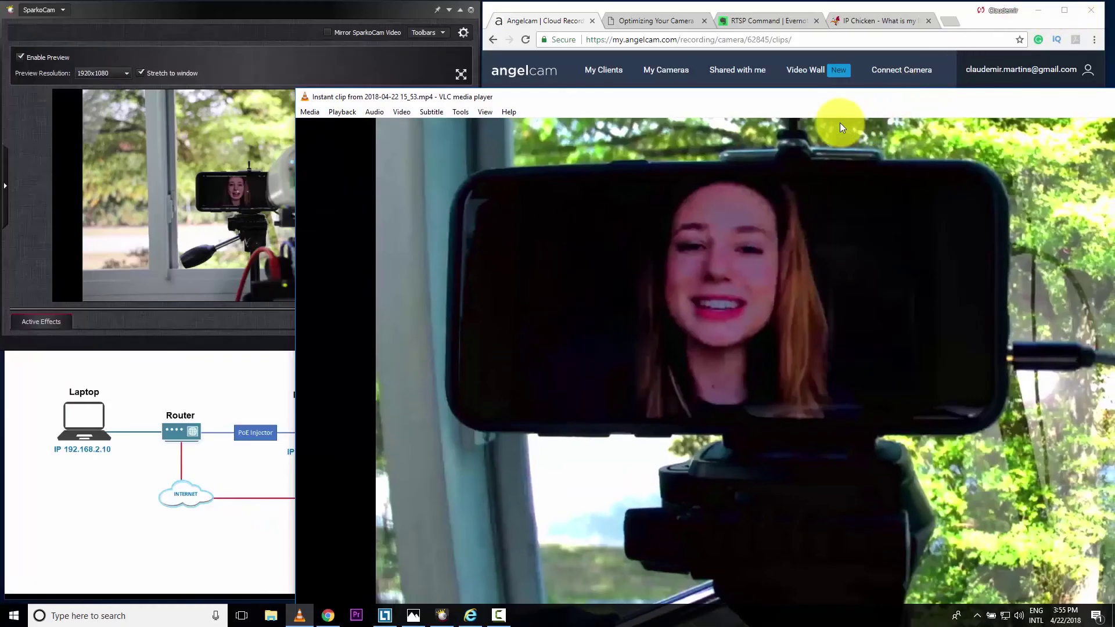
- Resize the VLC window smaller and position it over the Angelcam clips page
left_click_drag(298, 93, 822, 281)
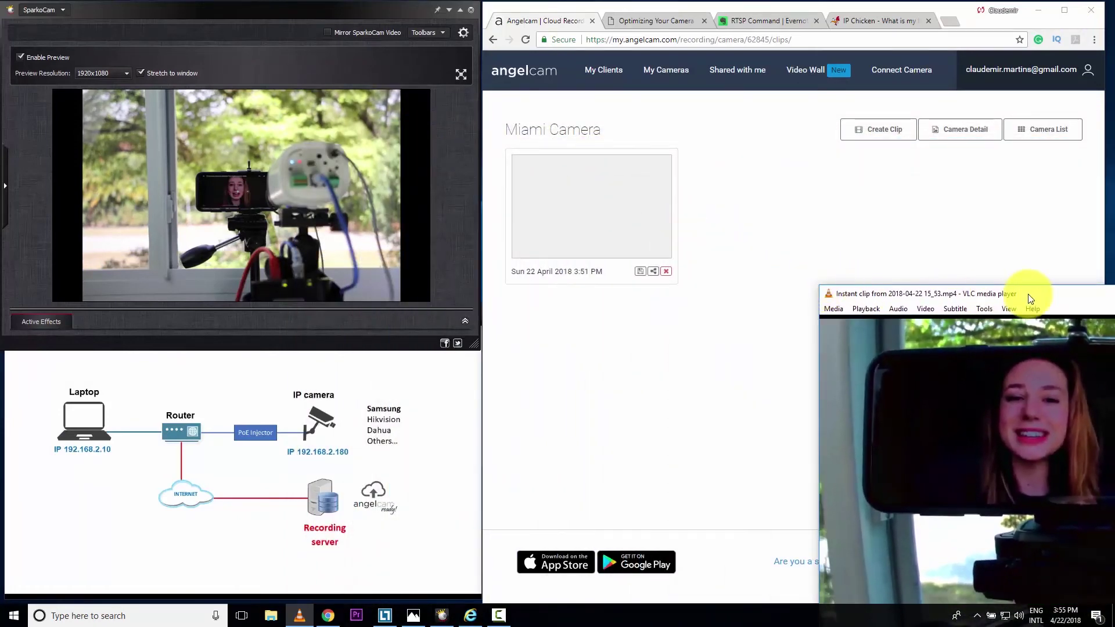
left_click_drag(1028, 299, 720, 116)
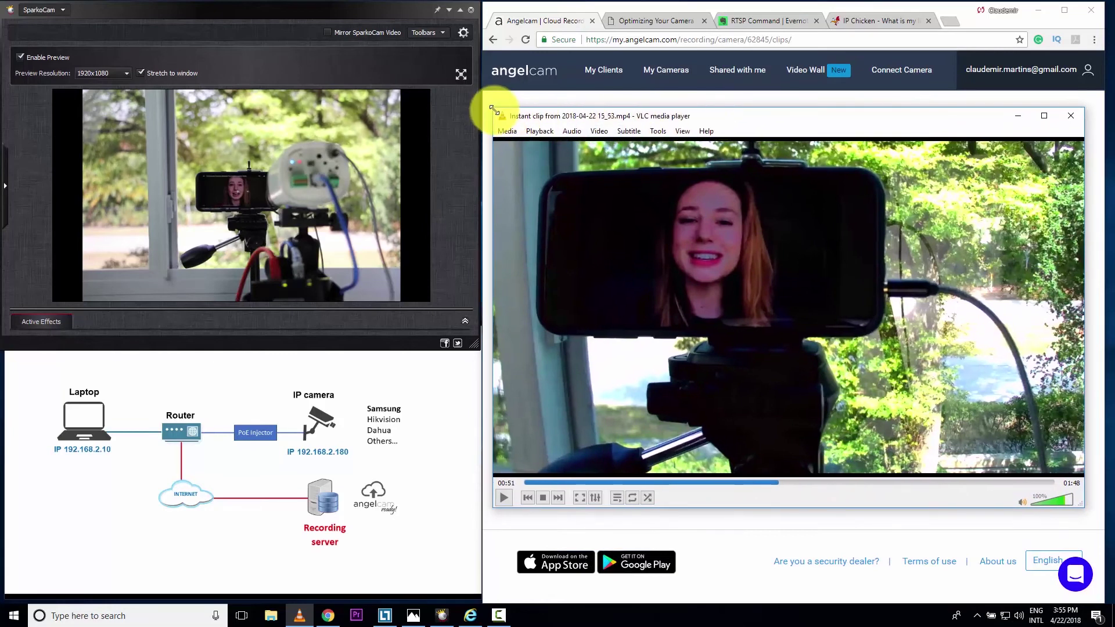
left_click_drag(491, 112, 805, 251)
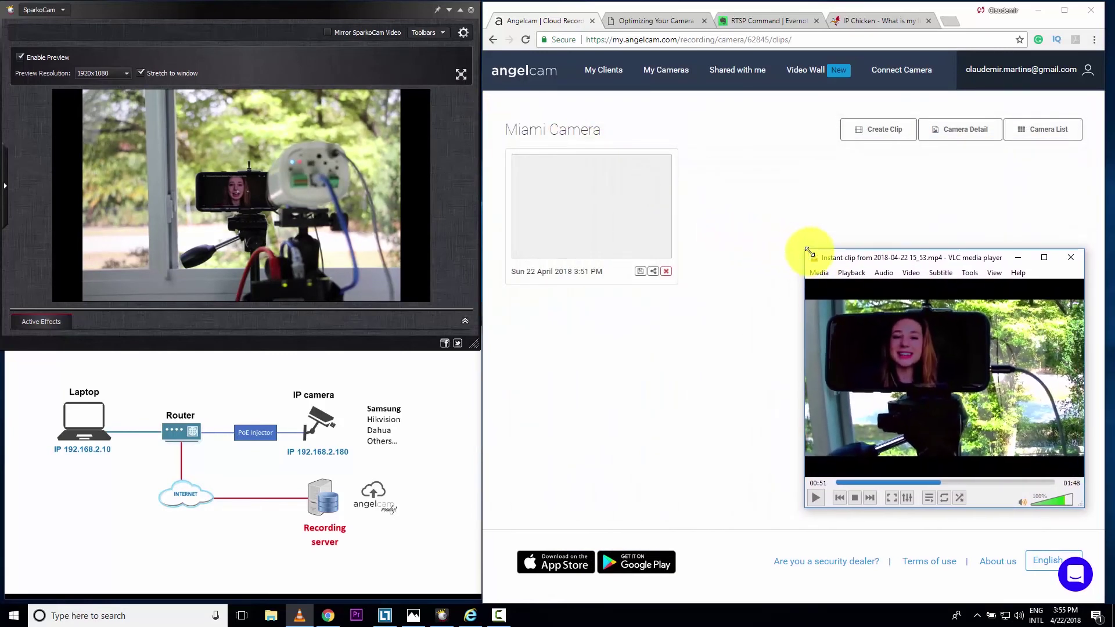
left_click_drag(914, 259, 793, 156)
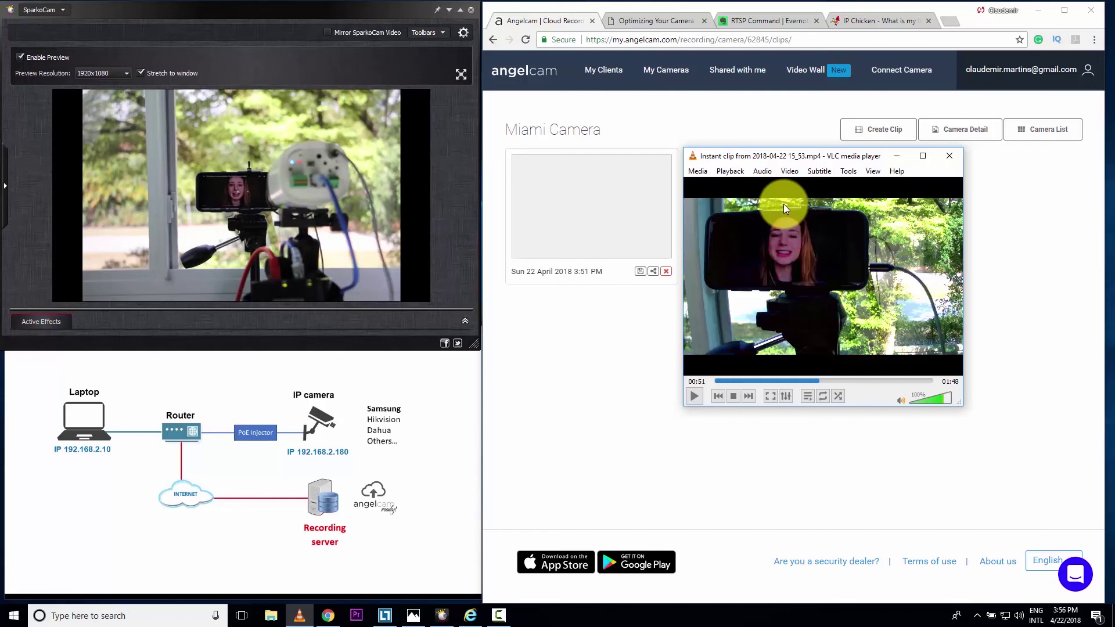
- Minimize VLC to reveal the Angelcam clips page with the 3:51 PM clip
left_click(898, 157)
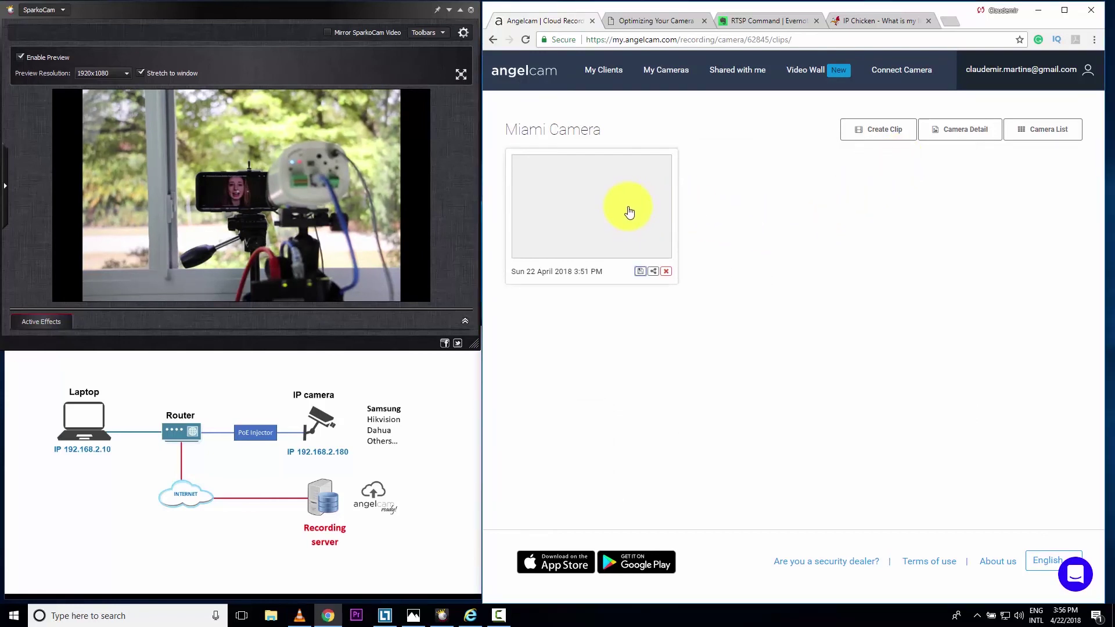